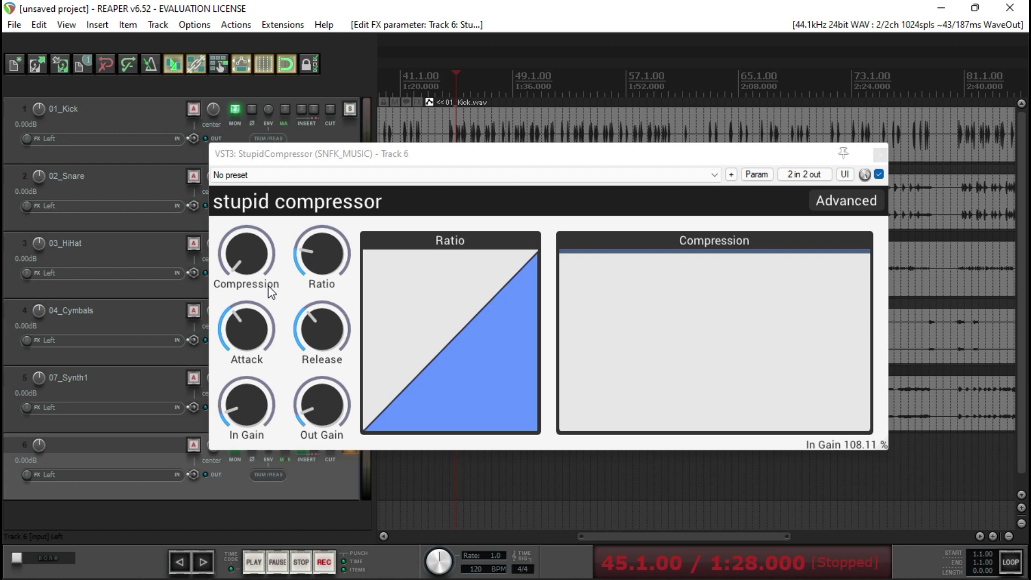
Sweep the Compression amount through several levels up to 71.89, and return it to 0.
drag(272, 293, 271, 270)
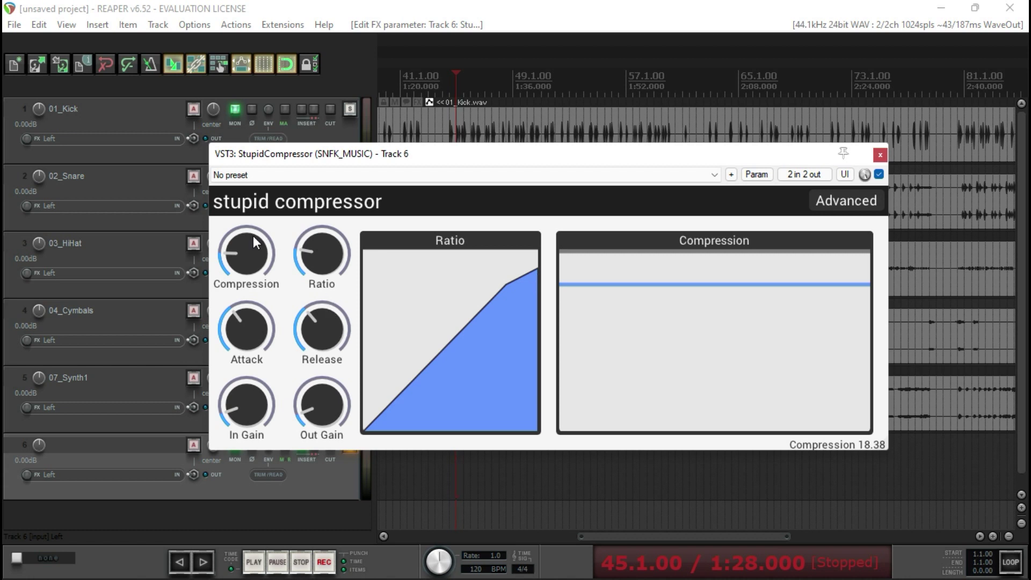
drag(253, 236, 435, 306)
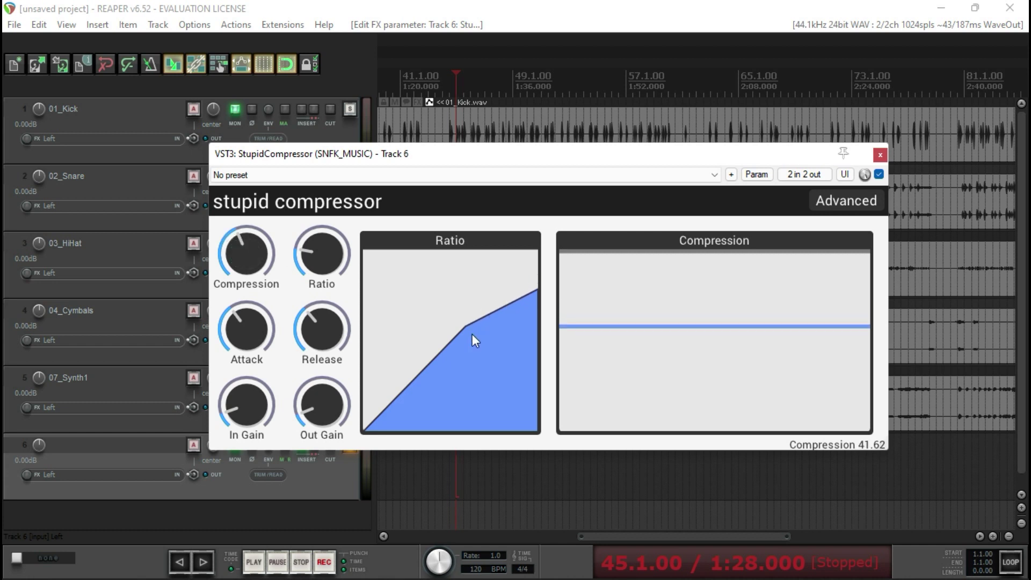
drag(305, 250, 423, 328)
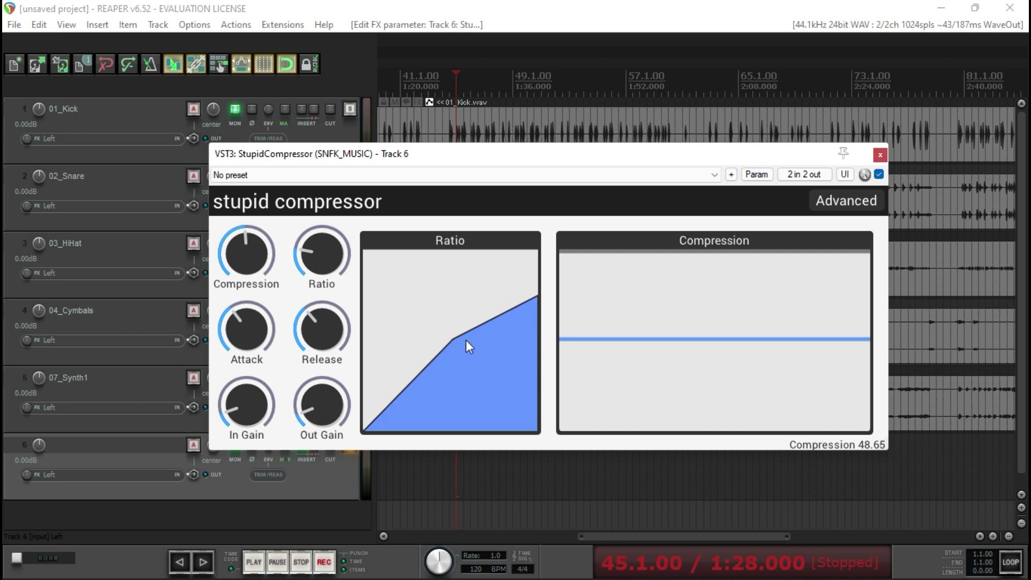
mouse_move(262, 265)
mouse_down()
mouse_move(387, 325)
mouse_move(276, 269)
mouse_up()
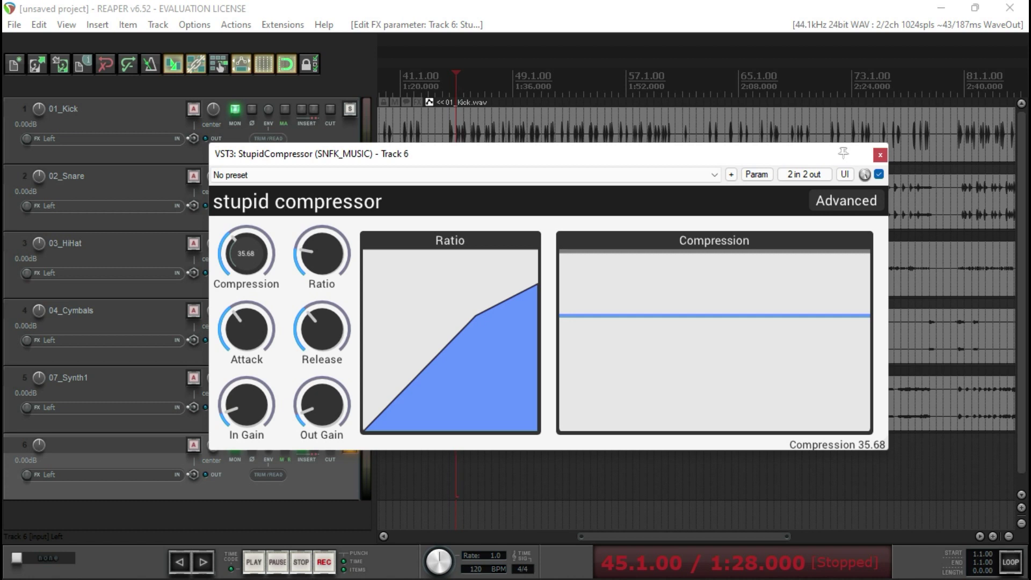
drag(246, 254, 246, 216)
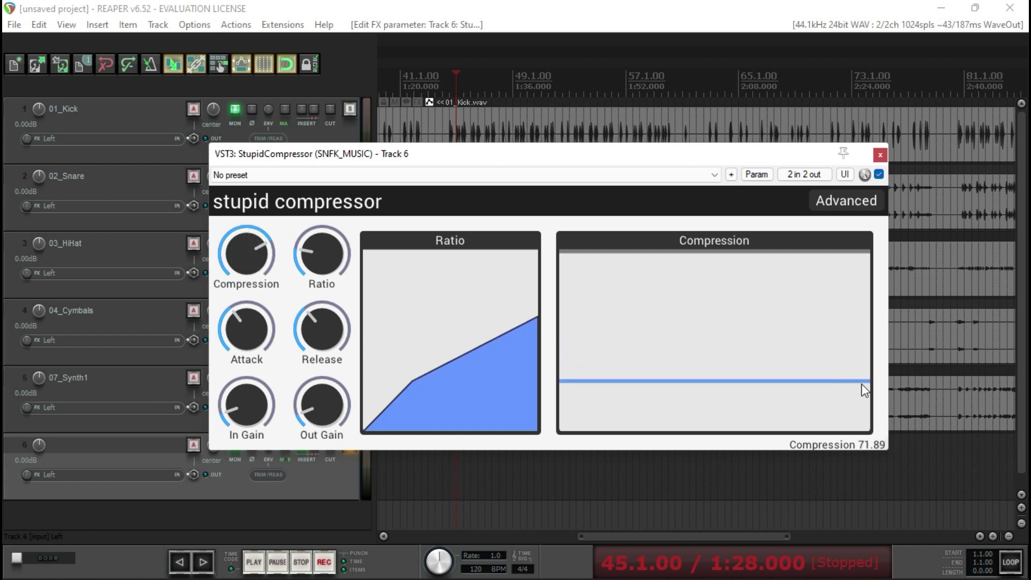
drag(267, 269, 267, 299)
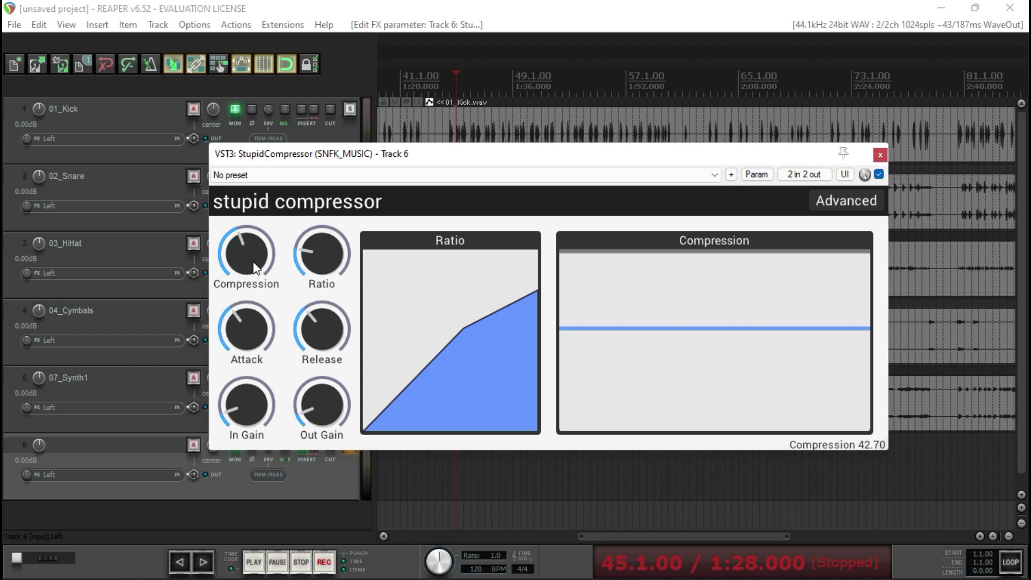
drag(255, 267, 269, 339)
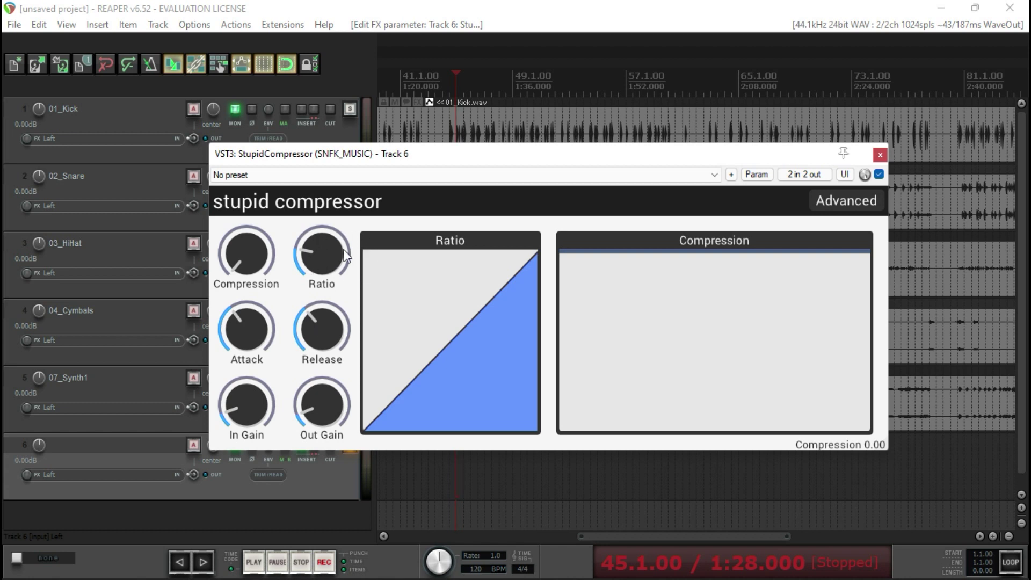
Adjust the Ratio to 2.00, and sweep Compression up to 34.05 and back to 0.
drag(320, 253, 410, 280)
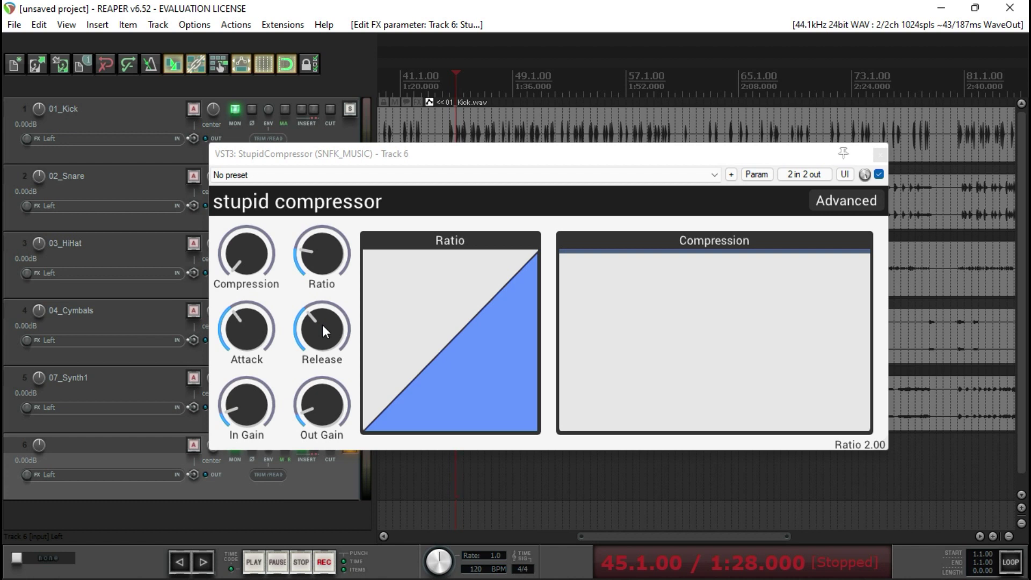
mouse_move(247, 252)
mouse_down()
mouse_move(268, 218)
mouse_move(257, 279)
mouse_move(257, 207)
mouse_move(257, 279)
mouse_move(264, 221)
mouse_move(265, 261)
mouse_up()
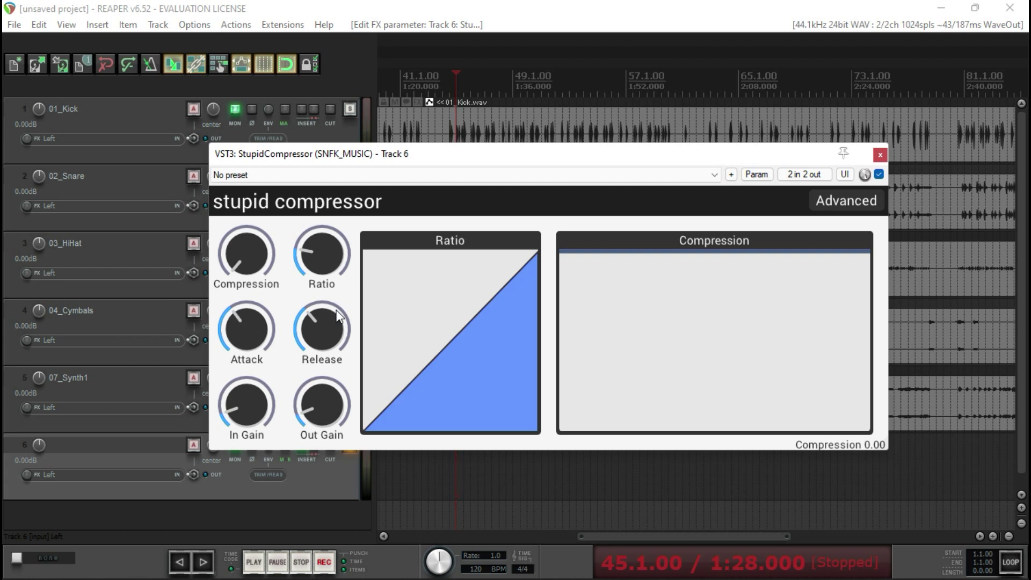
drag(247, 253, 499, 334)
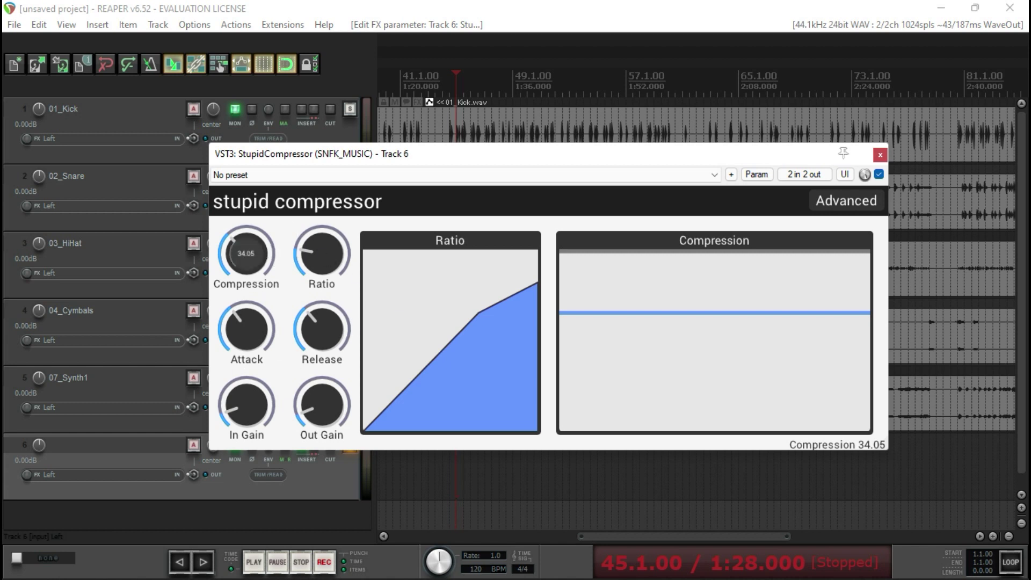
drag(246, 253, 246, 306)
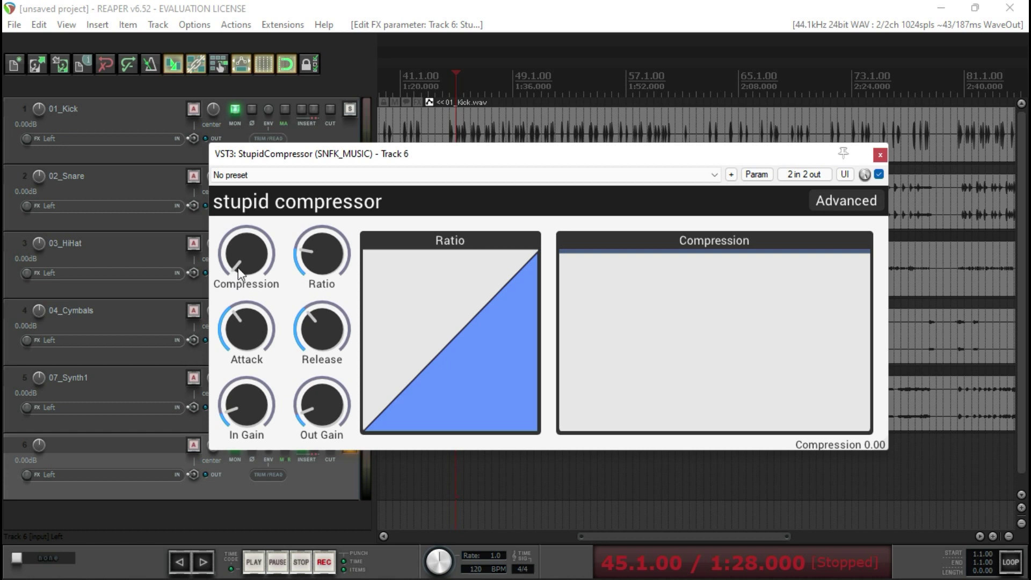
mouse_move(239, 274)
mouse_down()
mouse_move(239, 204)
mouse_move(237, 280)
mouse_up()
Adjust the Ratio to 2.01 and leave Compression at 0.
click(321, 254)
drag(321, 254, 321, 254)
click(331, 268)
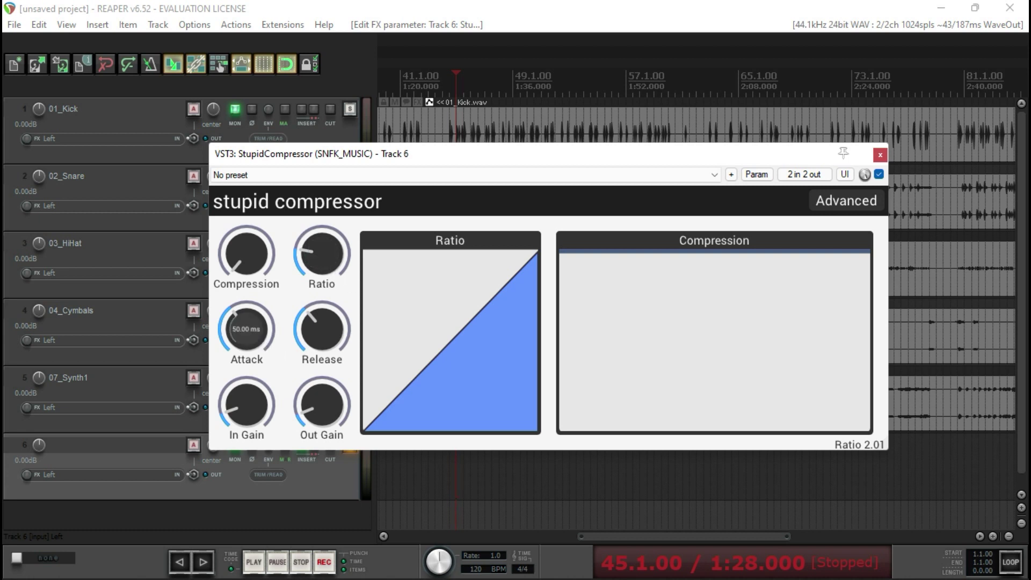
click(321, 329)
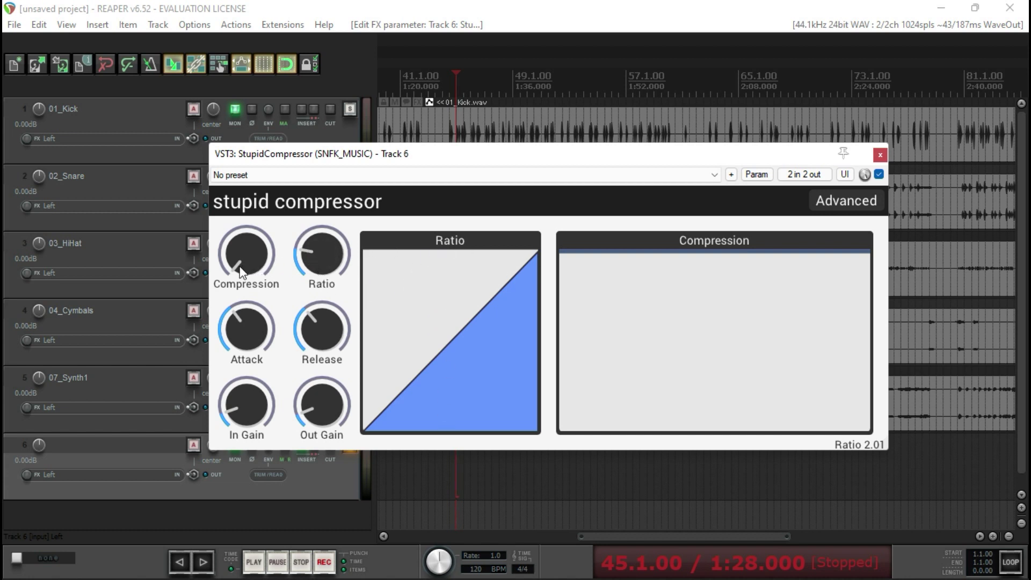
mouse_move(240, 272)
mouse_down()
mouse_move(251, 205)
mouse_move(251, 255)
mouse_move(251, 175)
mouse_move(252, 255)
mouse_up()
Play the project while raising the compressor's In Gain to 686.49 %, and stop playback.
key(space)
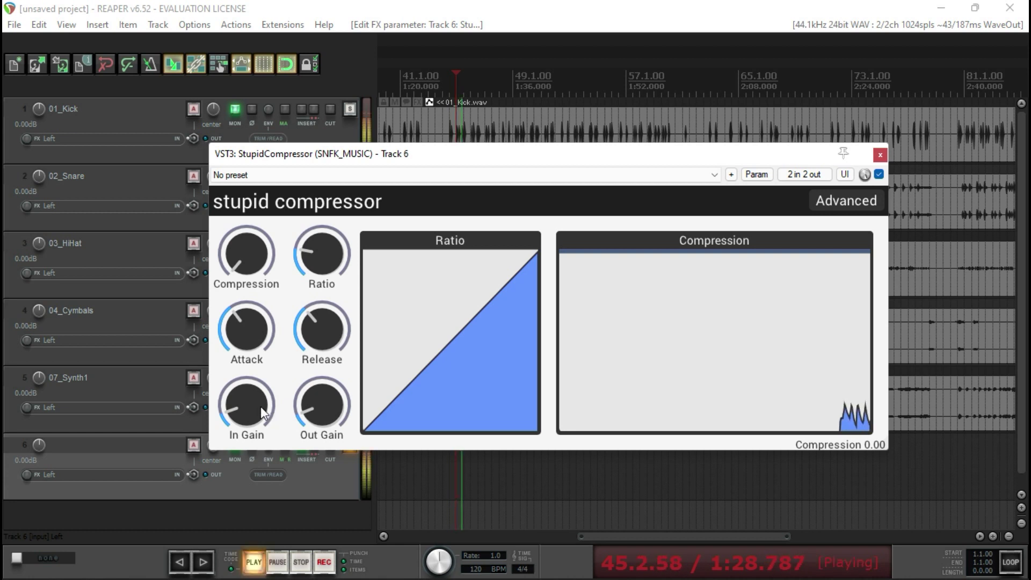
drag(260, 406, 260, 347)
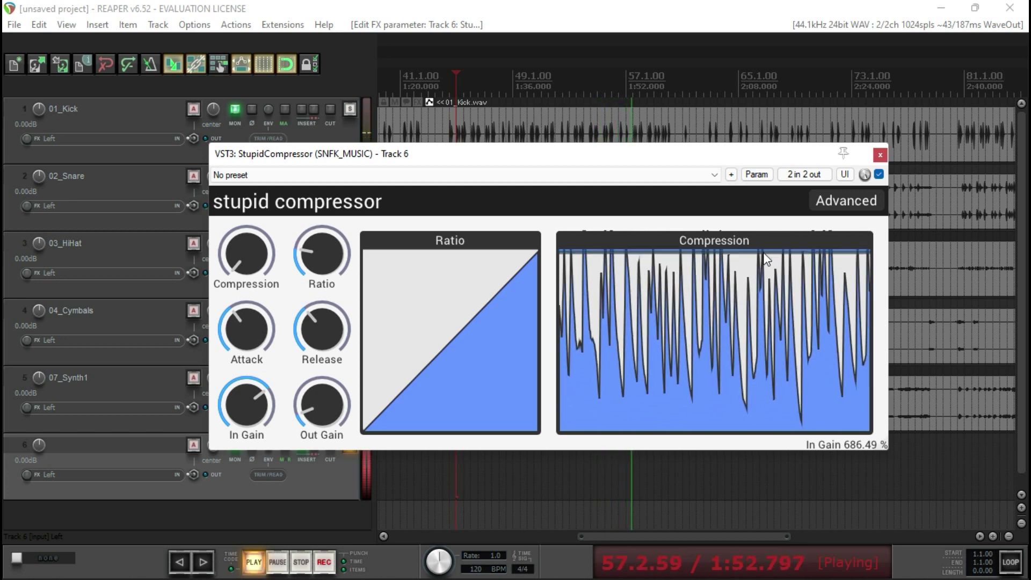
key(space)
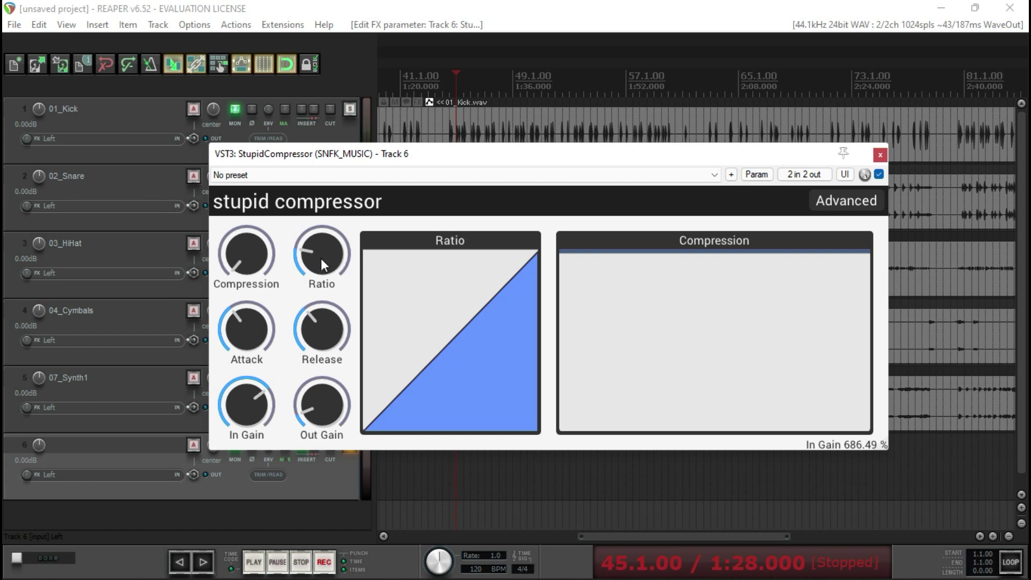
Play the project with the Ratio at 1.00, and play it again with the Ratio at 2.01.
drag(321, 259, 321, 290)
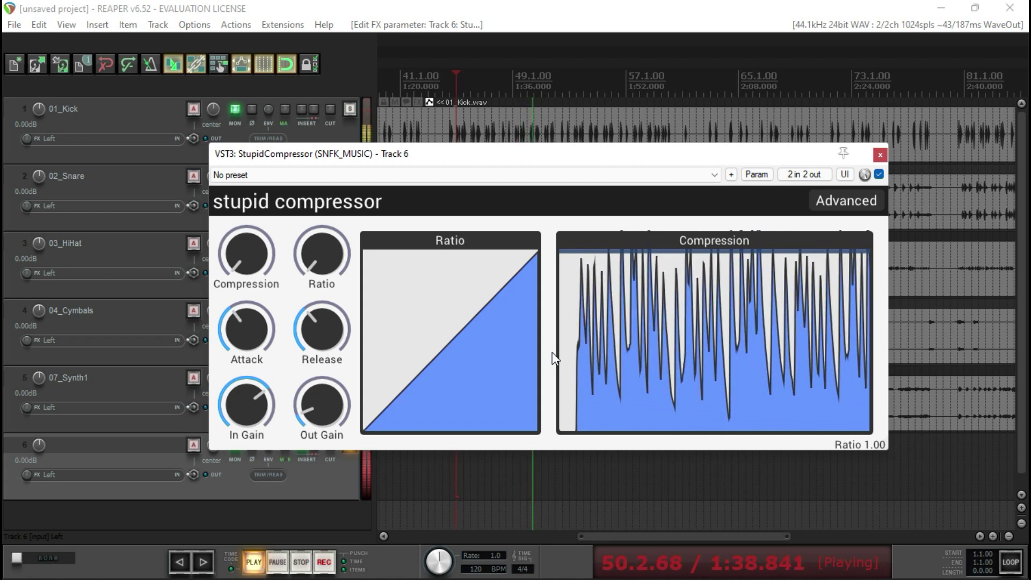
key(space)
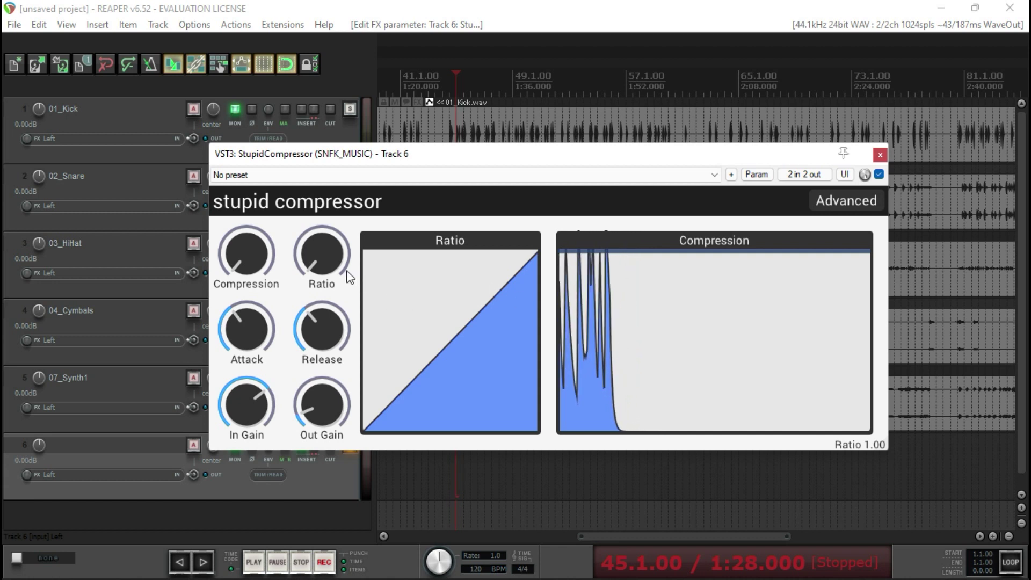
drag(310, 265, 311, 250)
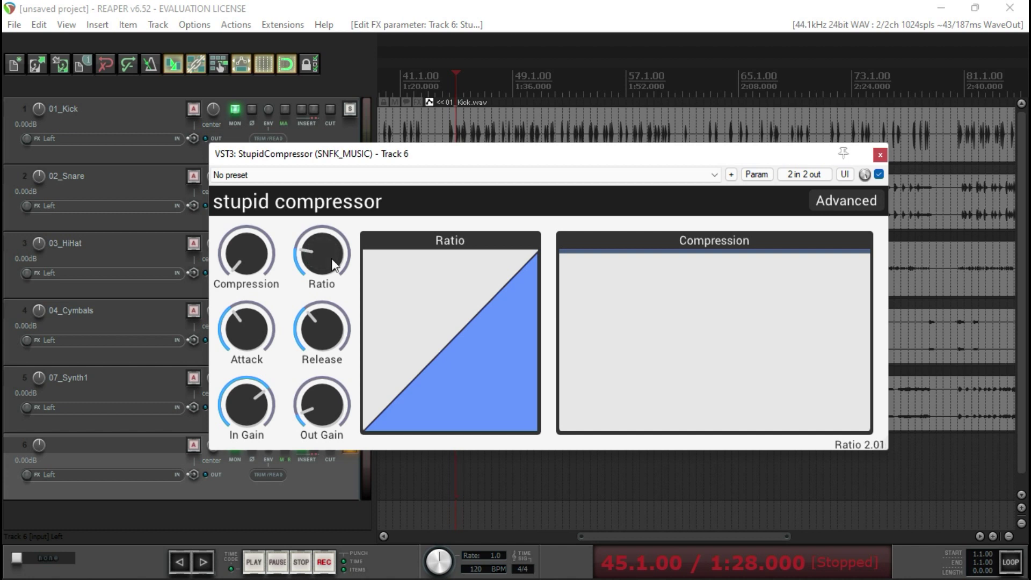
drag(329, 254, 329, 254)
key(space)
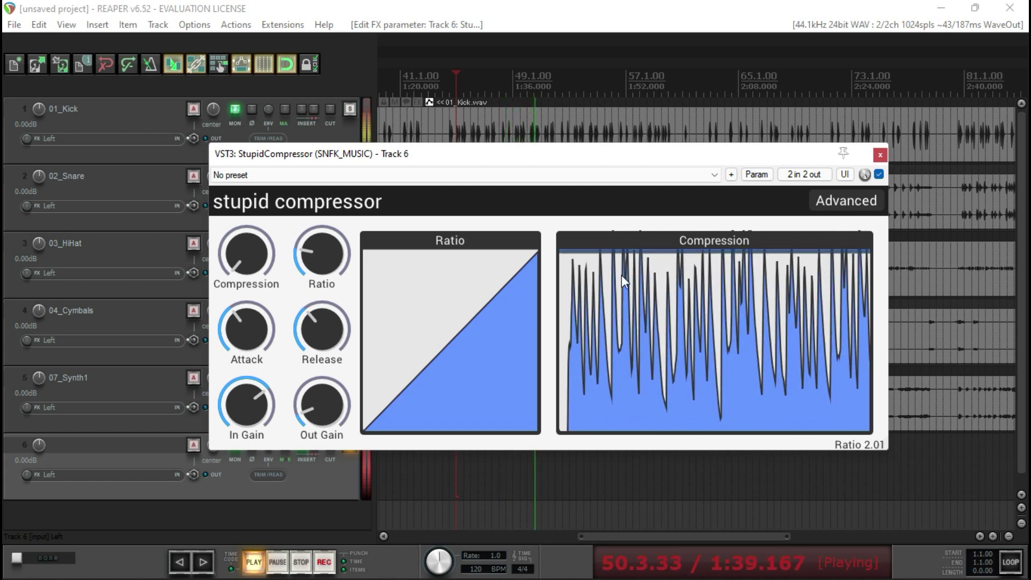
Raise Compression to 40.54 and audition it against the playing signal, and stop playback.
key(space)
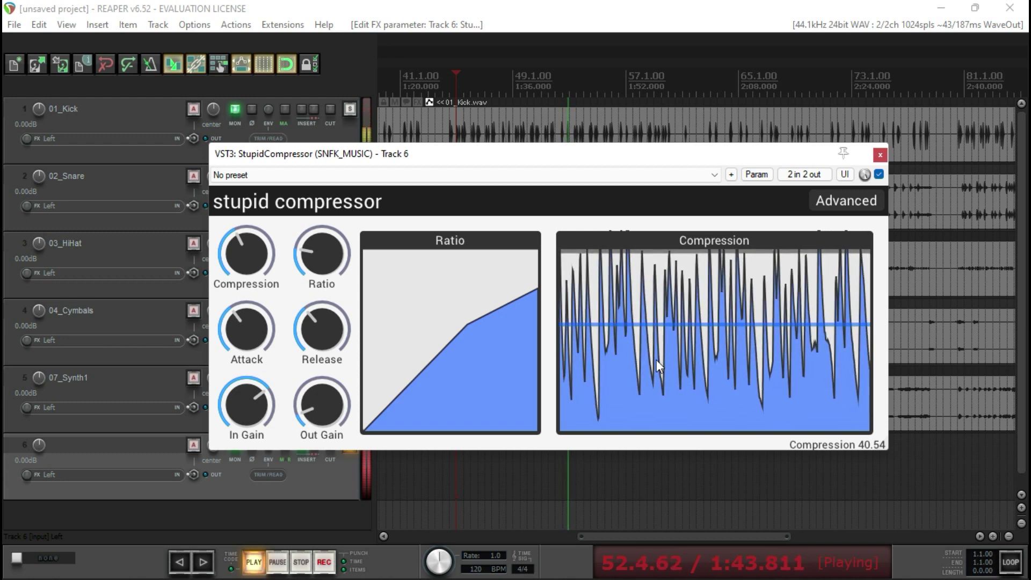
key(space)
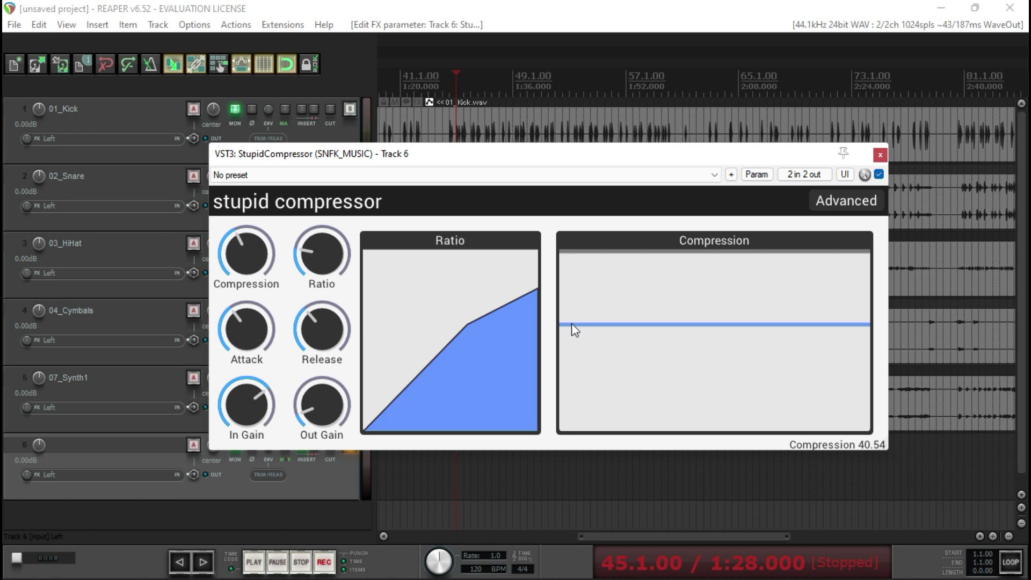
Set Compression to maximum, Attack to minimum and Ratio to 10.01, and audition the compressed signal.
drag(494, 344, 495, 398)
key(space)
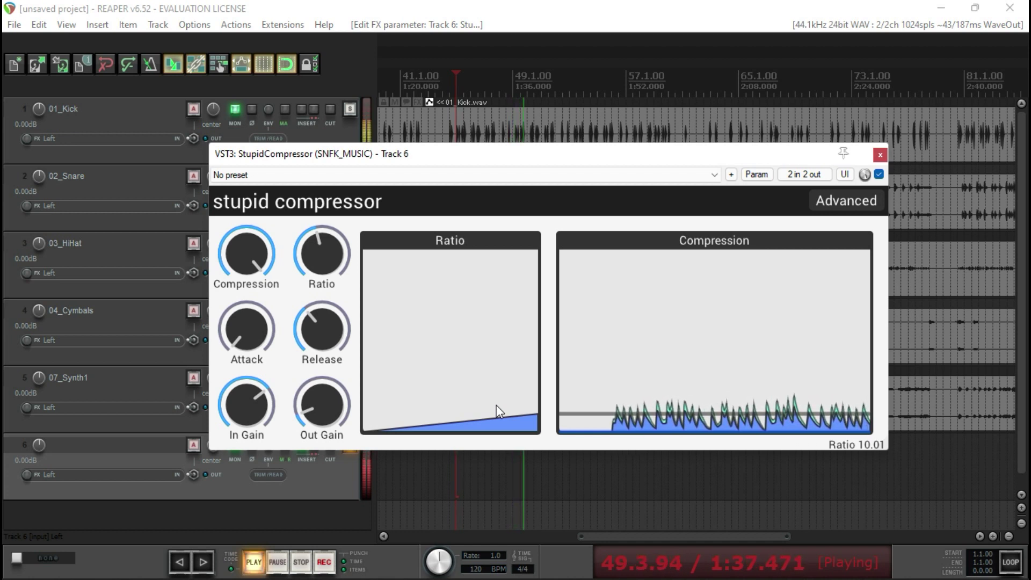
key(space)
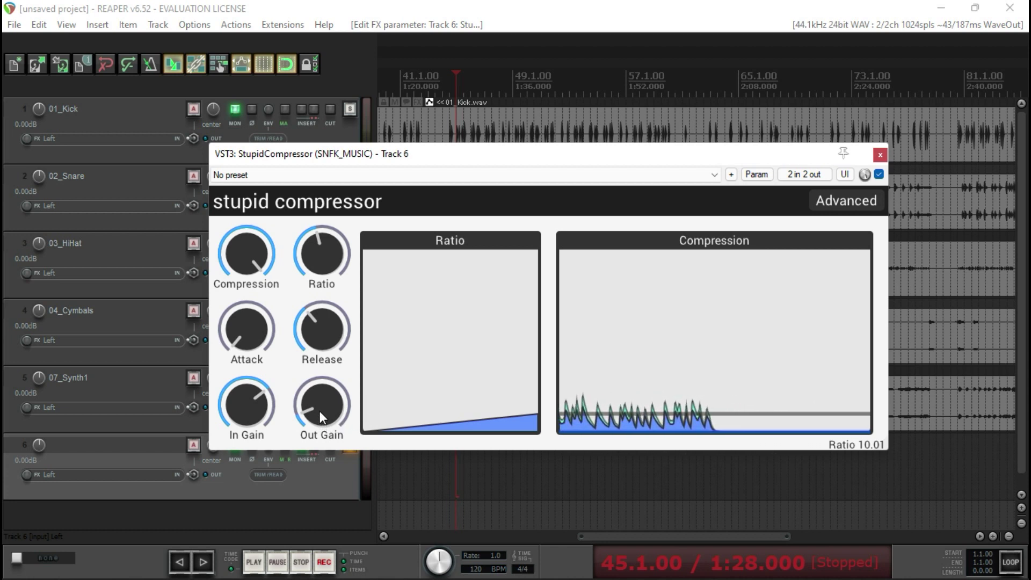
Raise the compressor's Out Gain to 586.49 % and play the project to hear the louder output.
drag(320, 411, 320, 403)
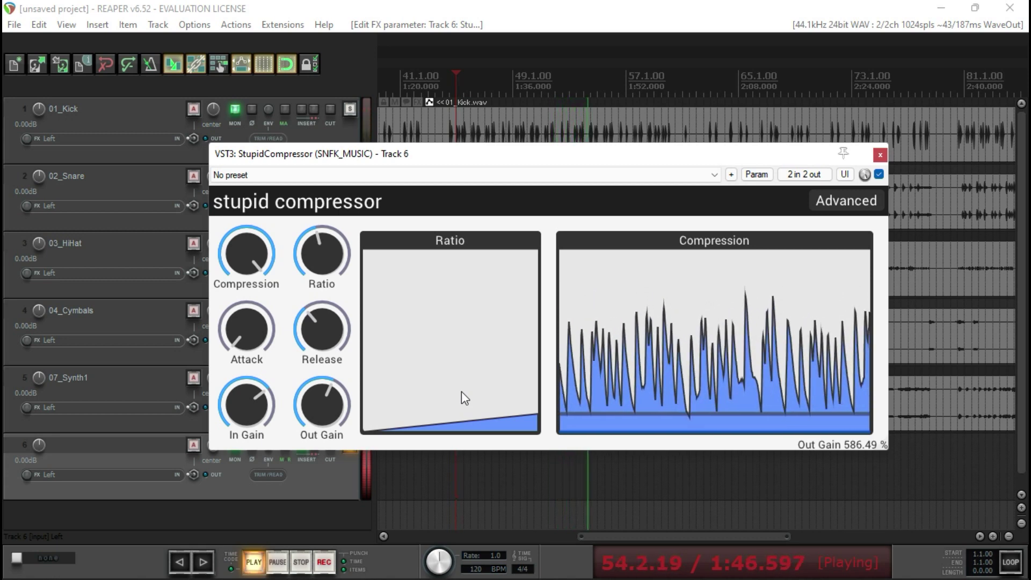
key(space)
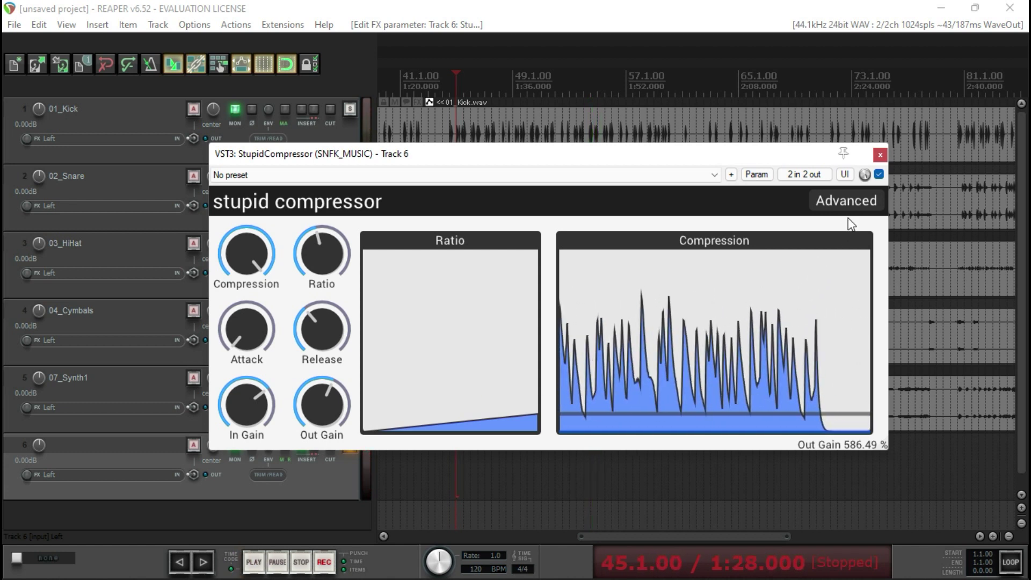
Bypass and re-enable the compressor, and play the project with it active.
click(879, 174)
click(880, 174)
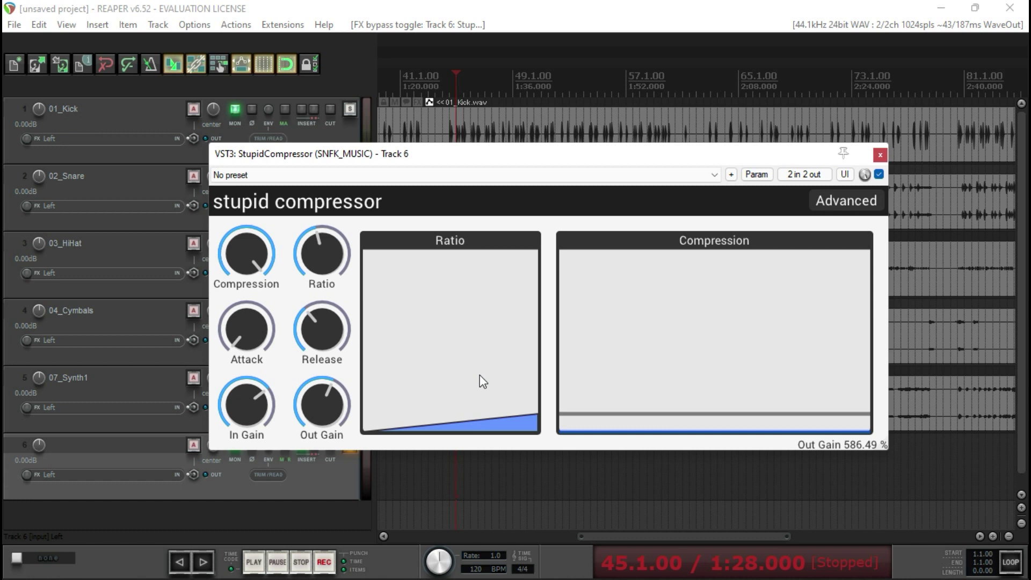
key(space)
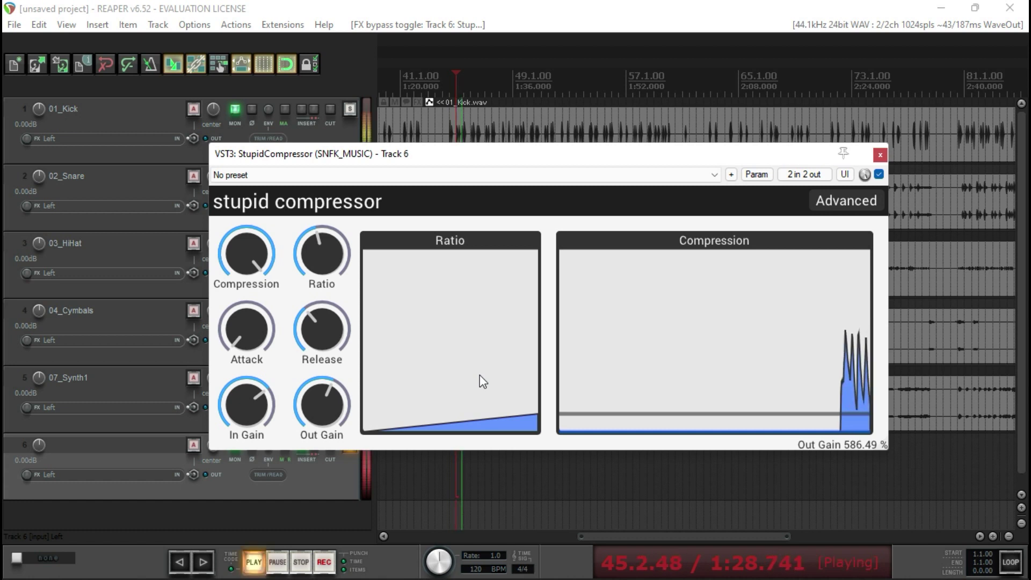